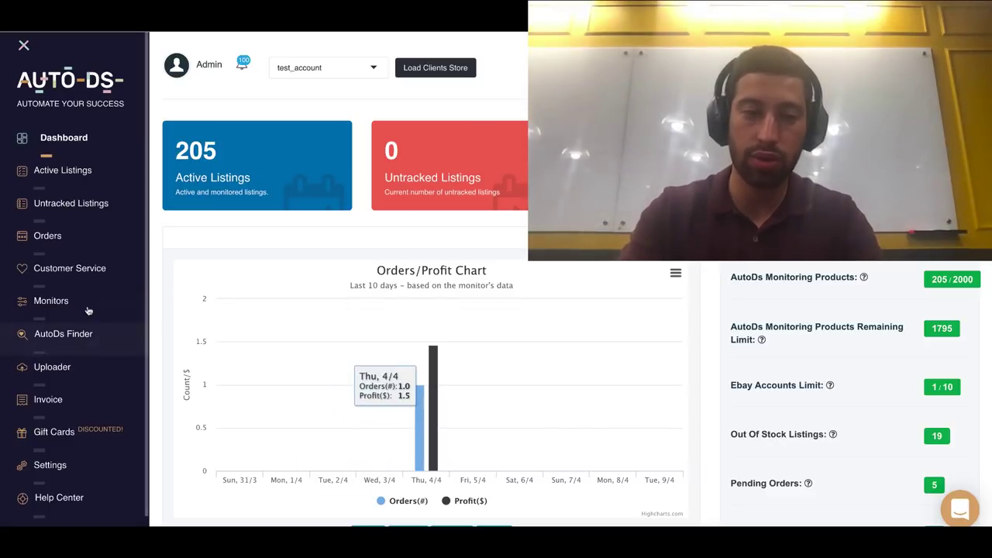
Go to Monitors, then the Orders Processor tab, and scroll down to the Orders Processing panel.
left_click(58, 303)
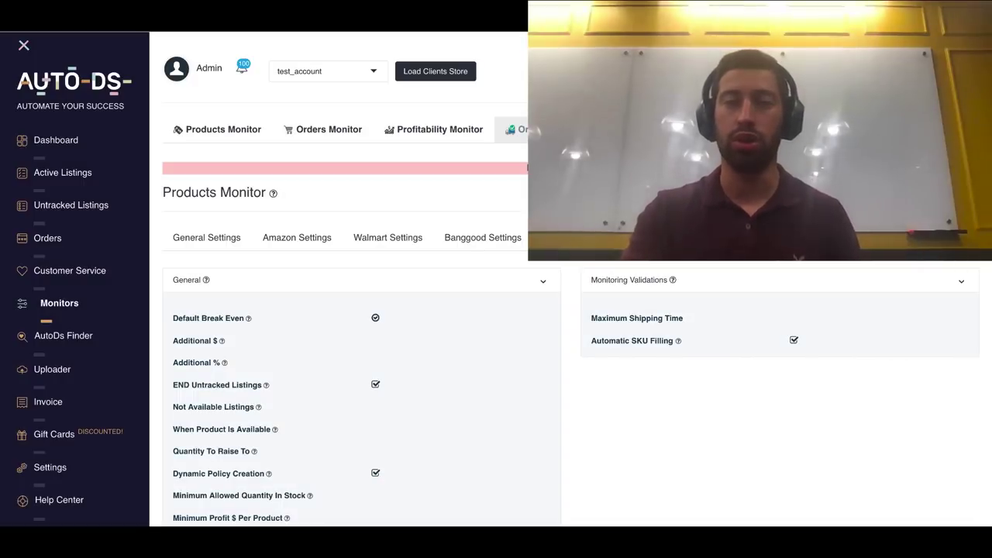
left_click(515, 129)
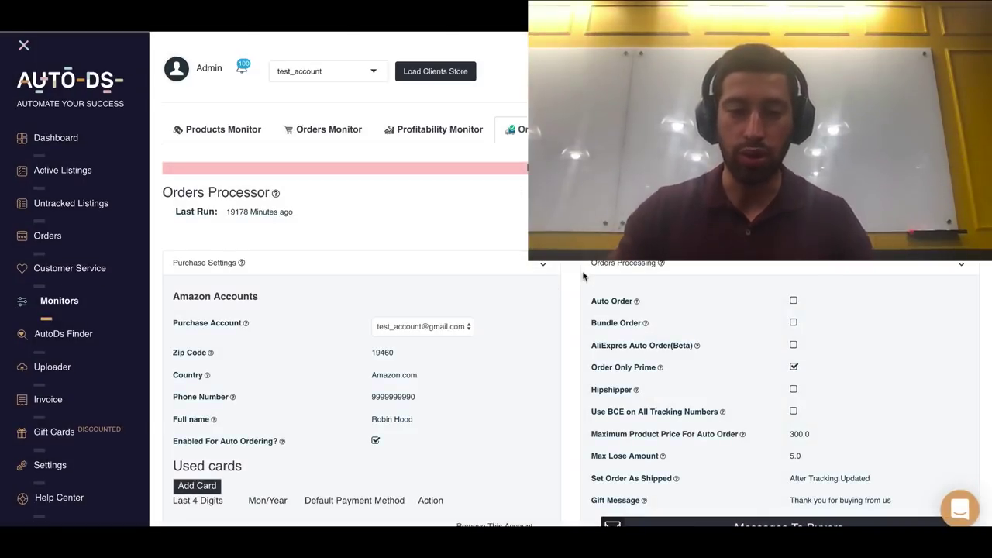
scroll(586, 283, "down", 1)
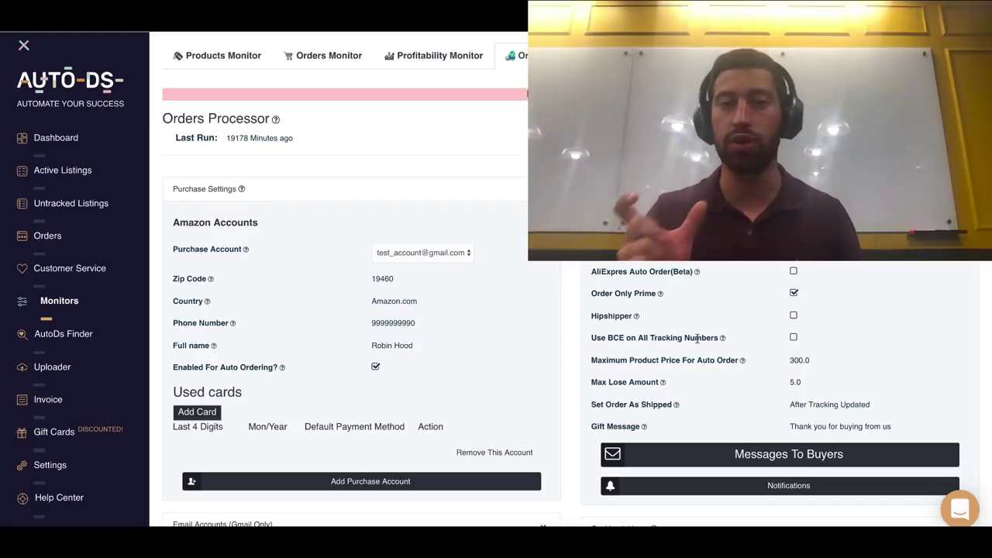
On the Orders page, review an order's empty Tracking Number and Purchase Order ID fields, then close it.
left_click(67, 247)
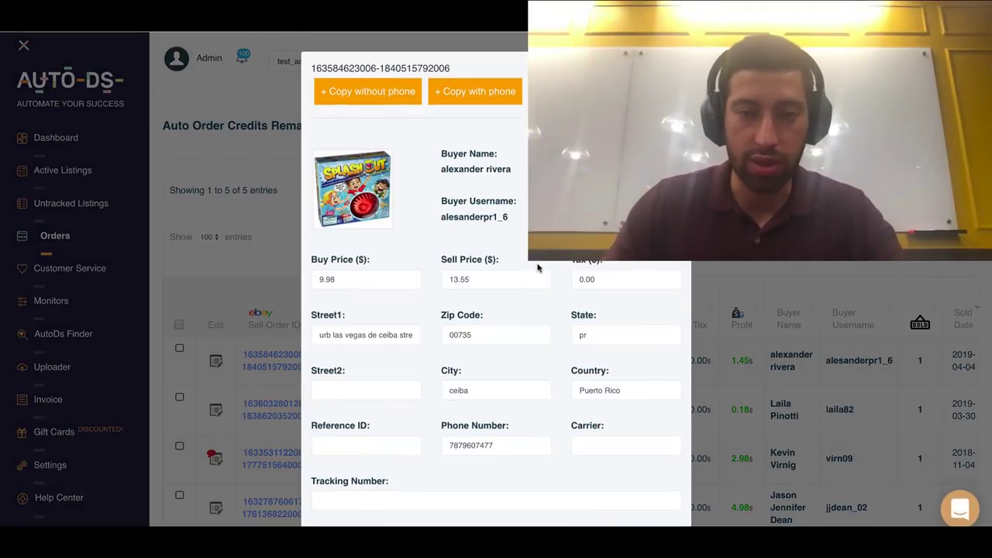
scroll(487, 300, "down", 4)
scroll(407, 337, "down", 1)
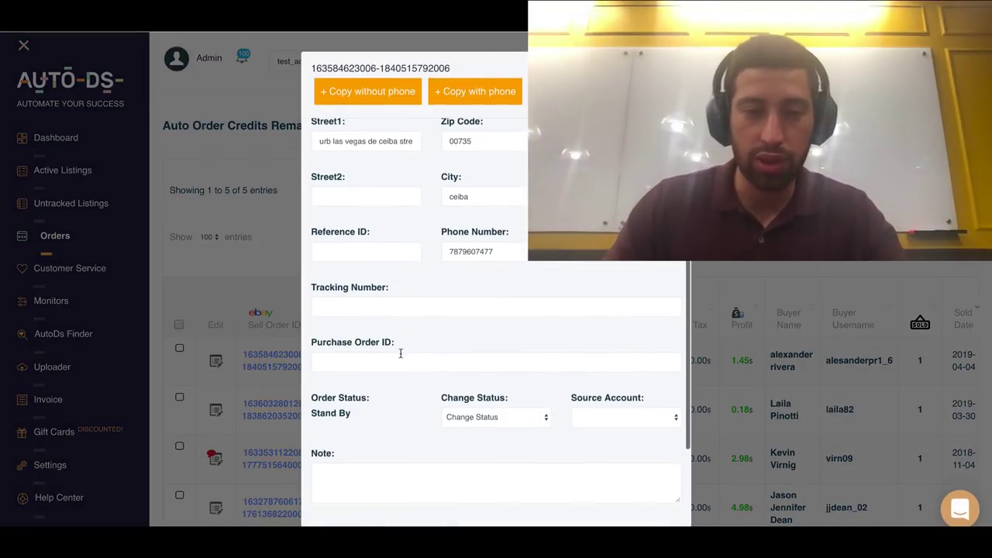
left_click(448, 358)
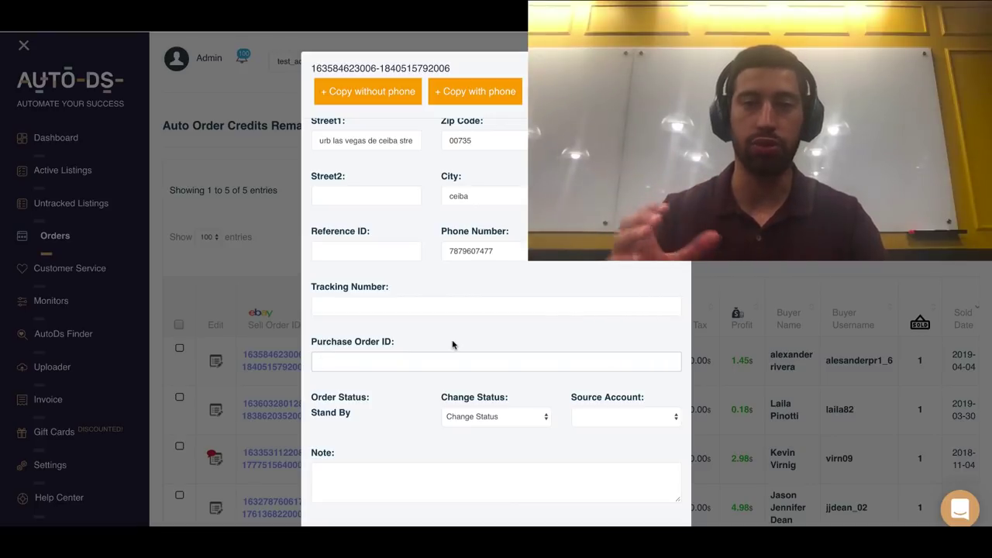
left_click(150, 372)
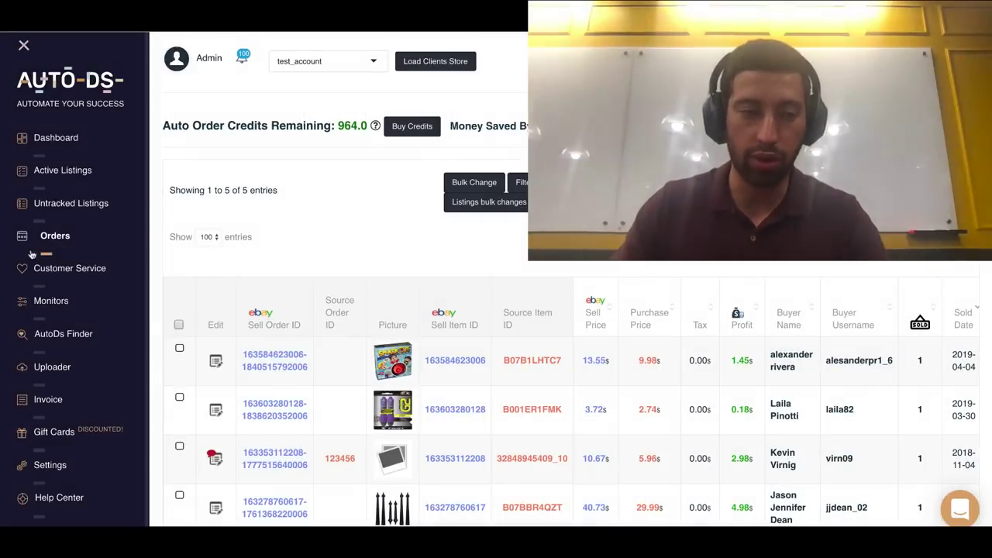
Back in Monitors > Orders Processor, briefly highlight the unchecked 'Use BCE on All Tracking Numbers' label.
left_click(54, 310)
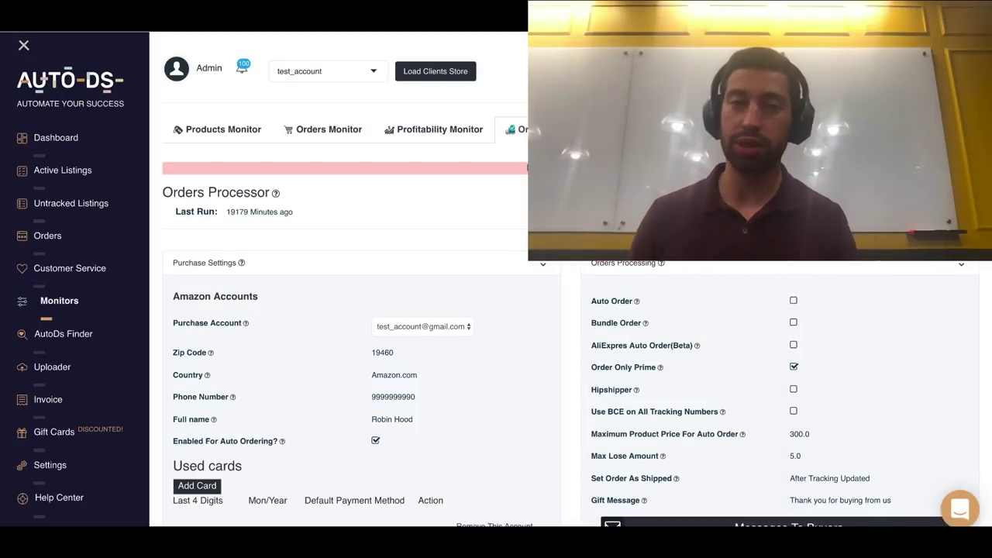
triple_click(673, 409)
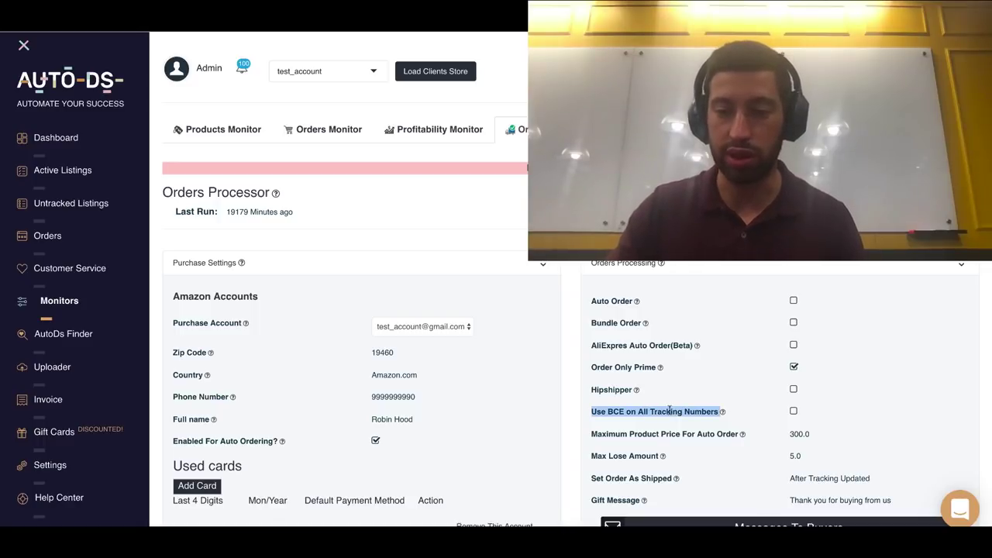
left_click(764, 412)
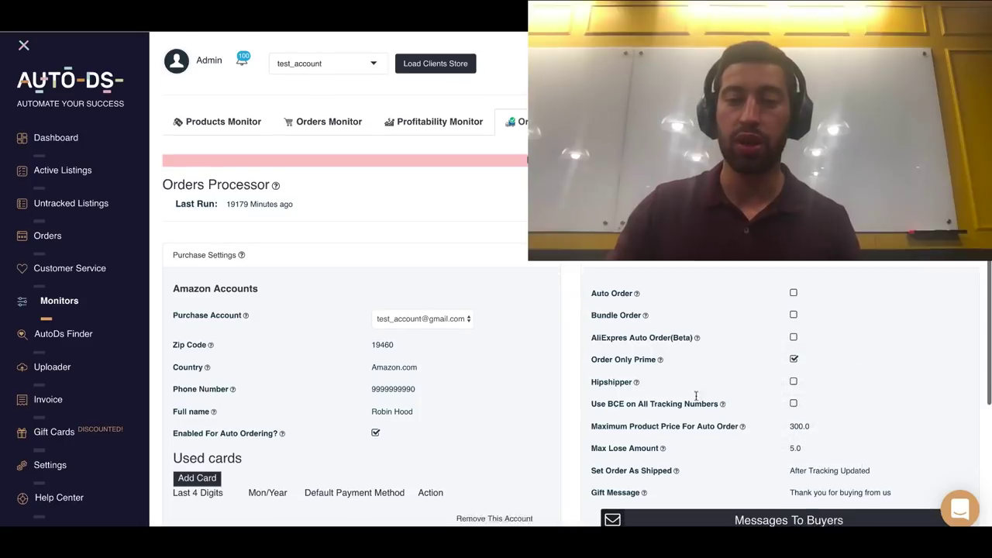
scroll(690, 388, "down", 2)
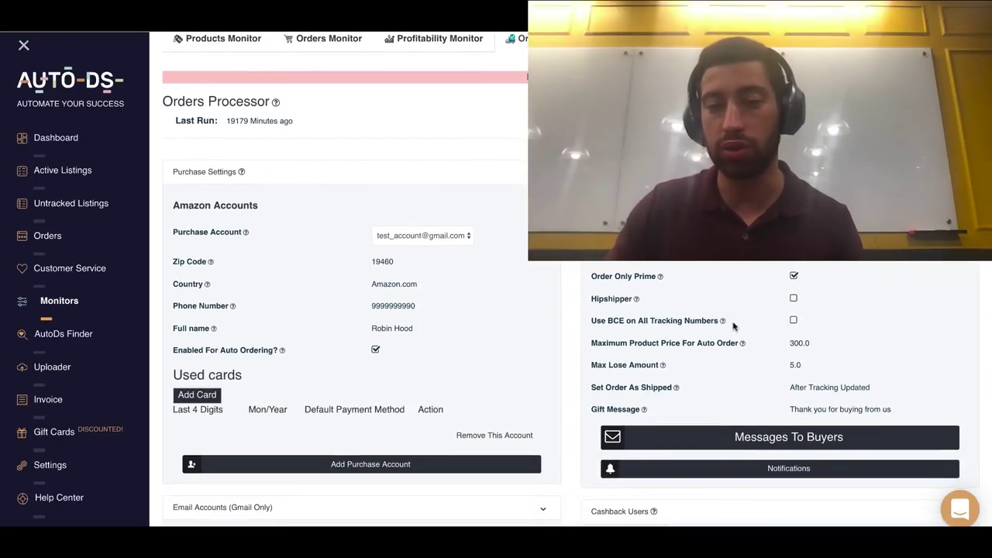
left_click_drag(720, 320, 636, 320)
left_click(636, 320)
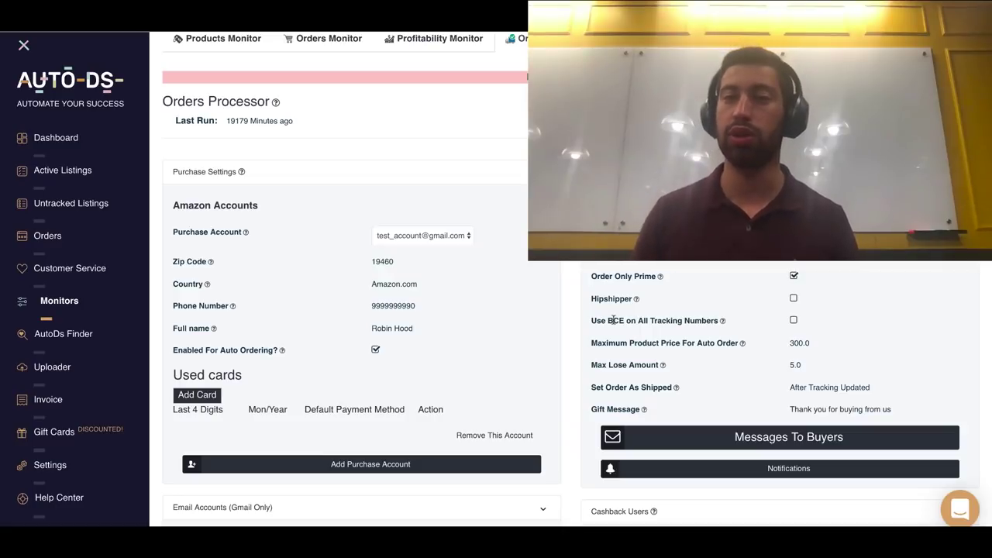